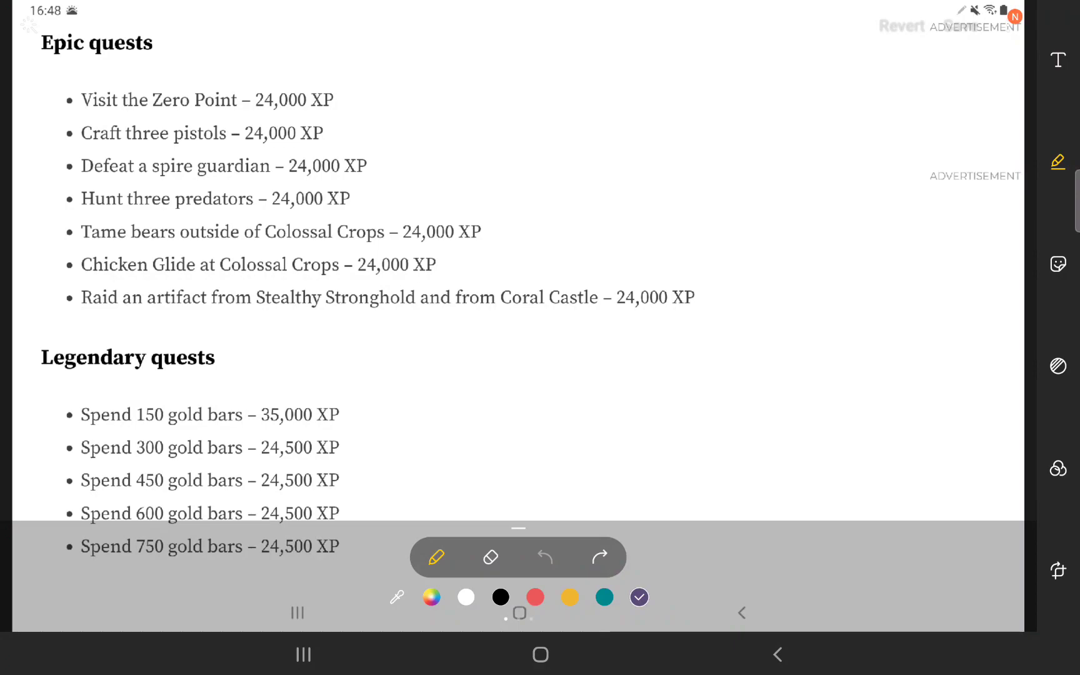
Step: Draw and undo purple loops around the 24,000, 35,000 and 24,500 XP rewards
{"action": "left_click_drag", "start_coordinate": [237, 110], "coordinate": [350, 168]}
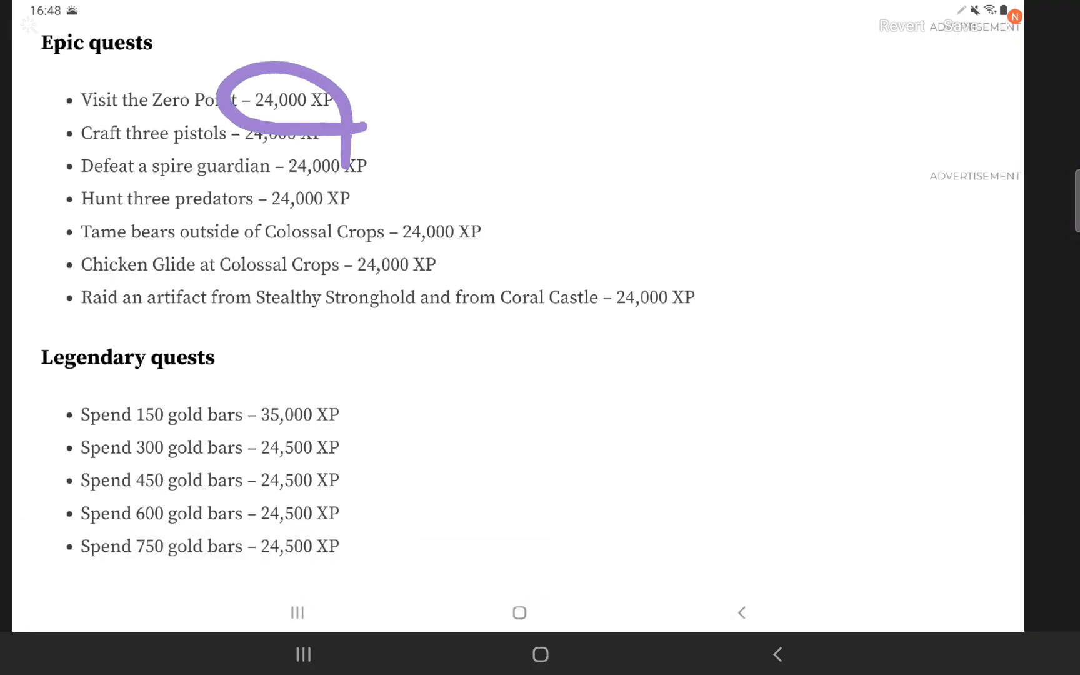
{"action": "left_click", "coordinate": [544, 557]}
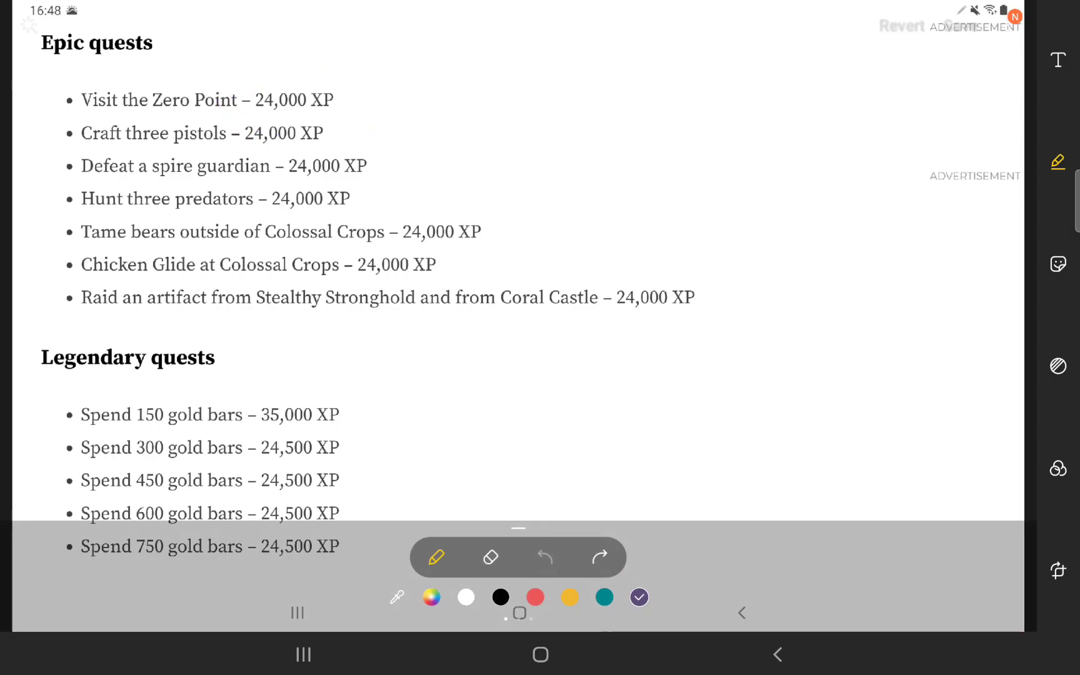
{"action": "left_click_drag", "start_coordinate": [304, 372], "coordinate": [355, 460]}
{"action": "left_click", "coordinate": [544, 557]}
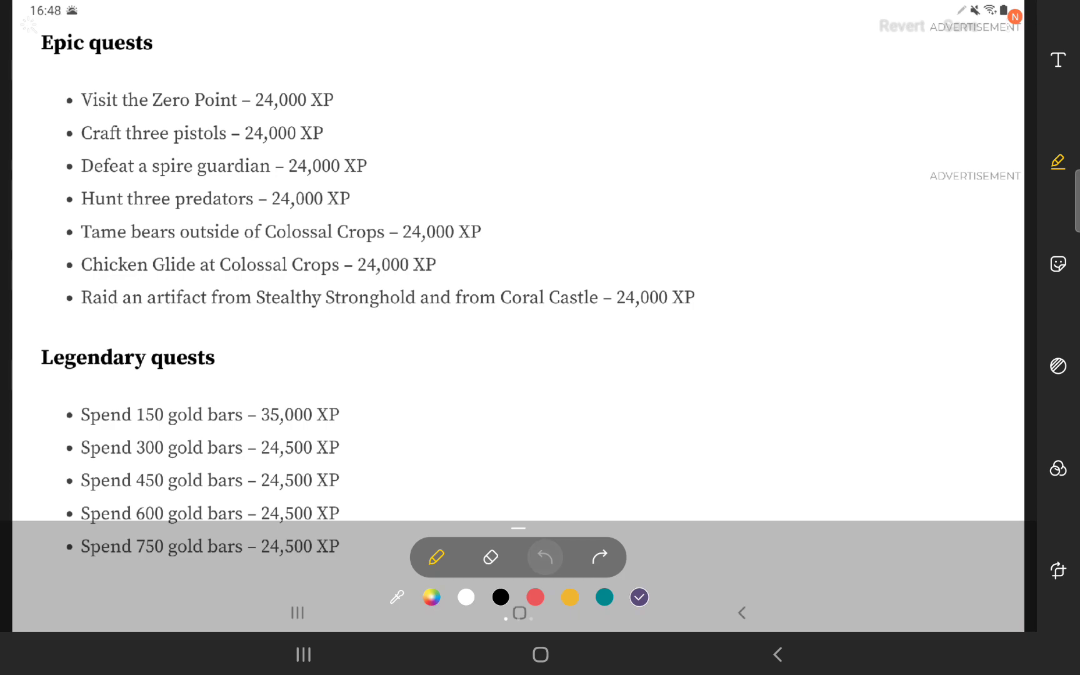
{"action": "left_click_drag", "start_coordinate": [245, 456], "coordinate": [354, 481]}
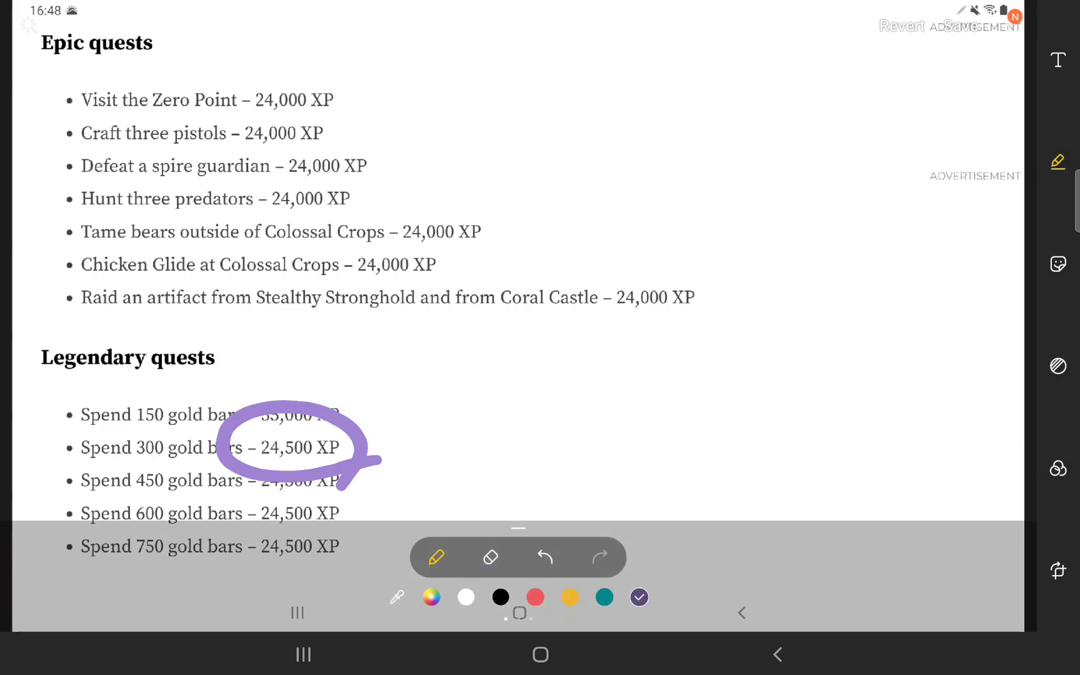
{"action": "left_click", "coordinate": [544, 557]}
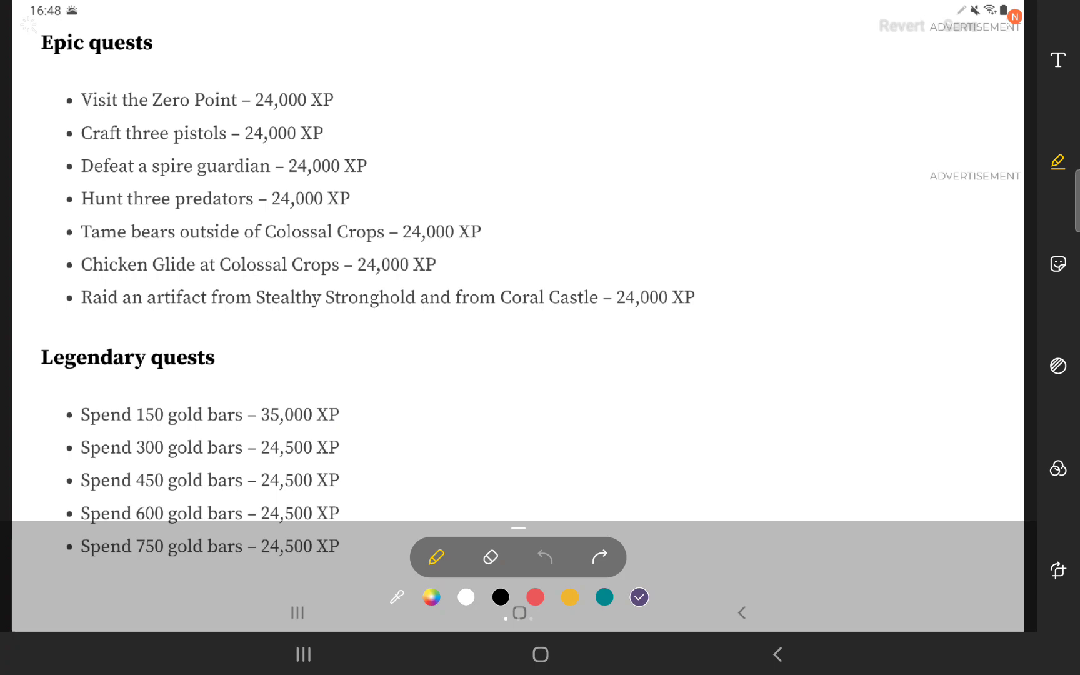
Step: Draw and undo purple loops around Zero Point, the first two epic quests and the spire guardian
{"action": "left_click_drag", "start_coordinate": [388, 85], "coordinate": [367, 156]}
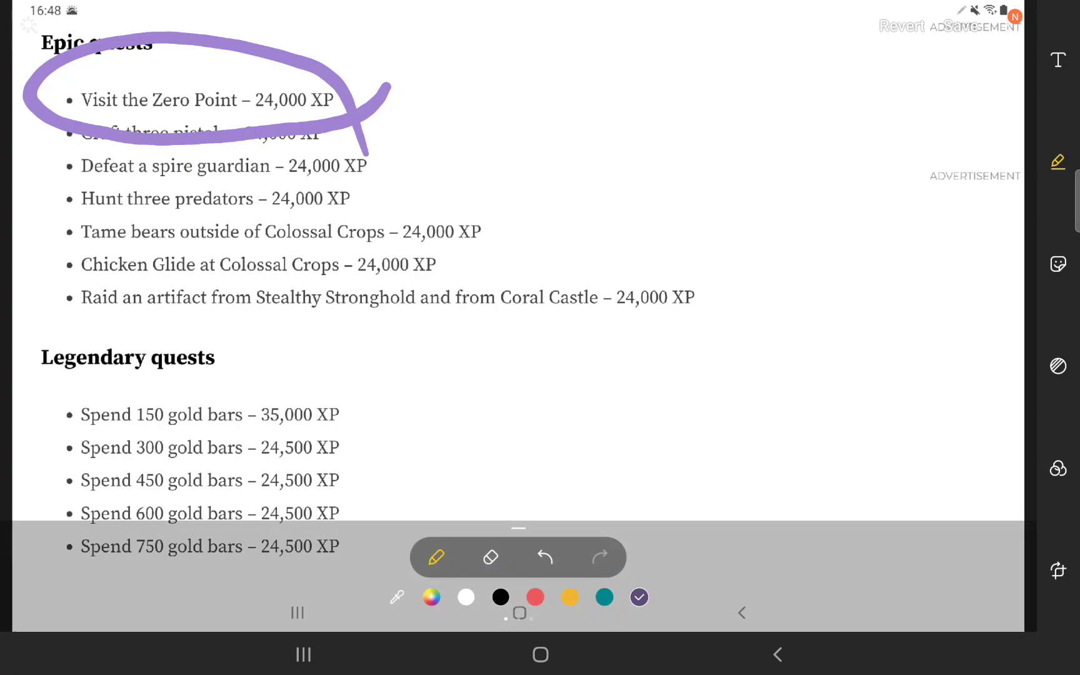
{"action": "left_click", "coordinate": [545, 557]}
{"action": "mouse_move", "coordinate": [397, 143]}
{"action": "left_mouse_down"}
{"action": "mouse_move", "coordinate": [100, 69]}
{"action": "mouse_move", "coordinate": [346, 191]}
{"action": "left_mouse_up"}
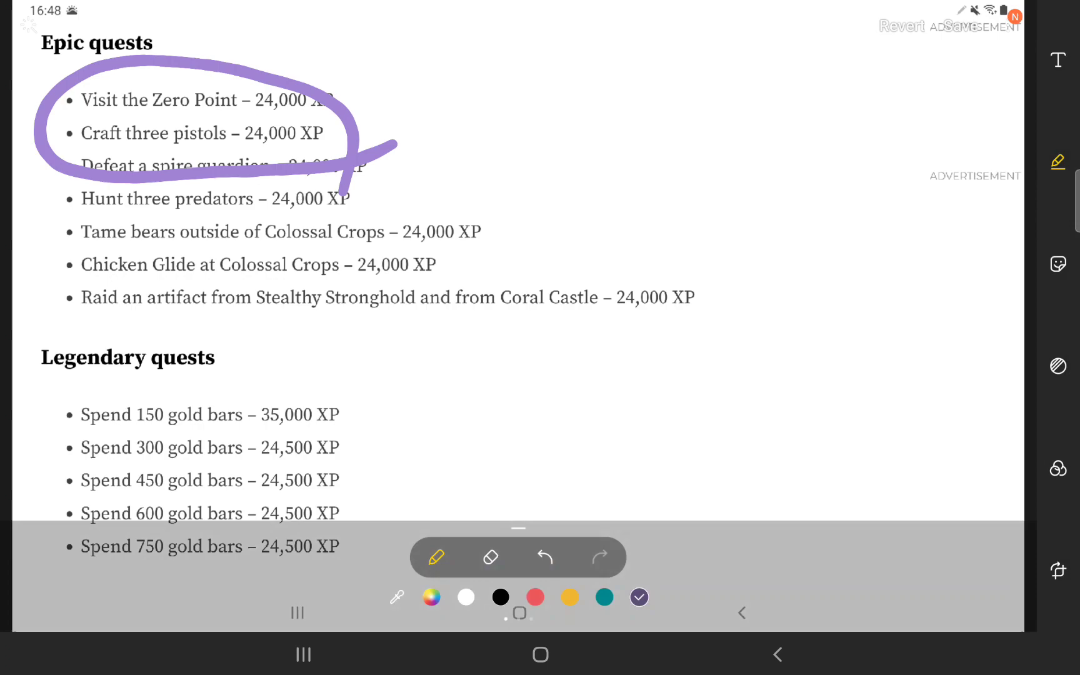
{"action": "left_click", "coordinate": [544, 557]}
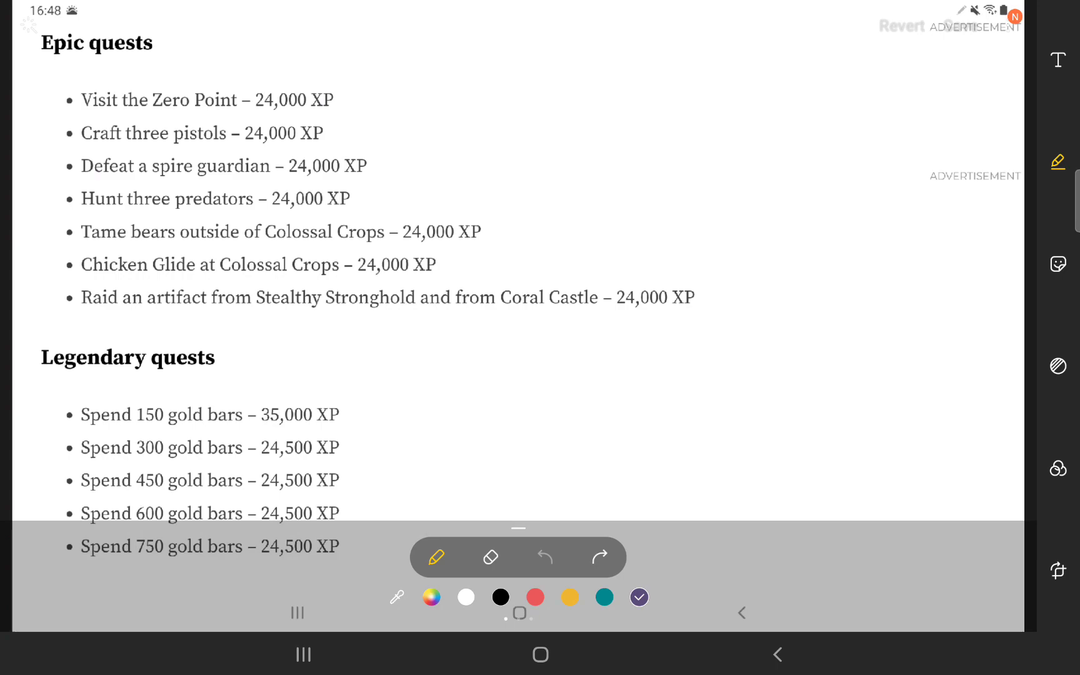
{"action": "mouse_move", "coordinate": [418, 162]}
{"action": "left_mouse_down"}
{"action": "mouse_move", "coordinate": [372, 198]}
{"action": "mouse_move", "coordinate": [51, 161]}
{"action": "mouse_move", "coordinate": [338, 127]}
{"action": "mouse_move", "coordinate": [375, 198]}
{"action": "left_mouse_up"}
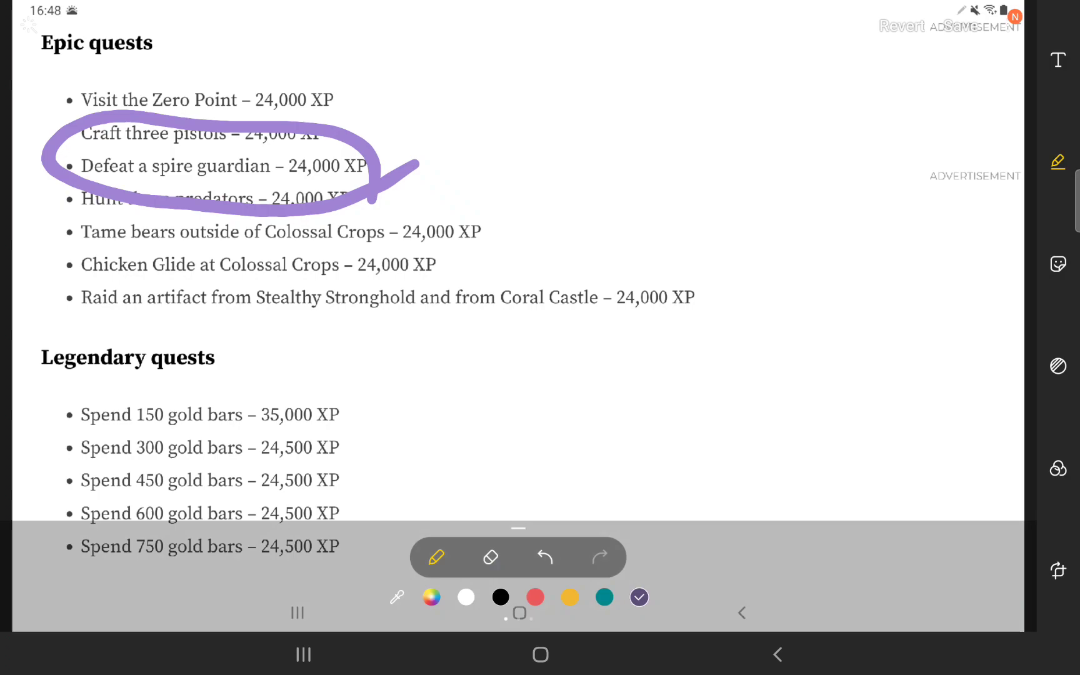
{"action": "left_click", "coordinate": [545, 557]}
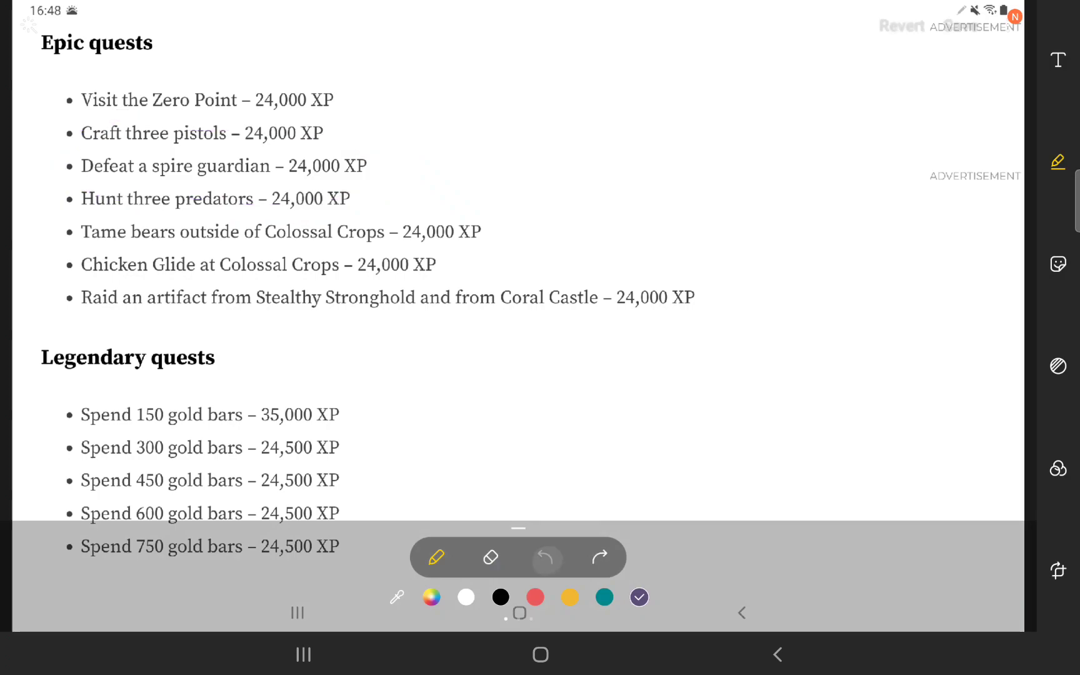
Step: Replace the spire guardian loop with one around Hunt three predators and Tame bears
{"action": "left_click_drag", "start_coordinate": [426, 200], "coordinate": [363, 275]}
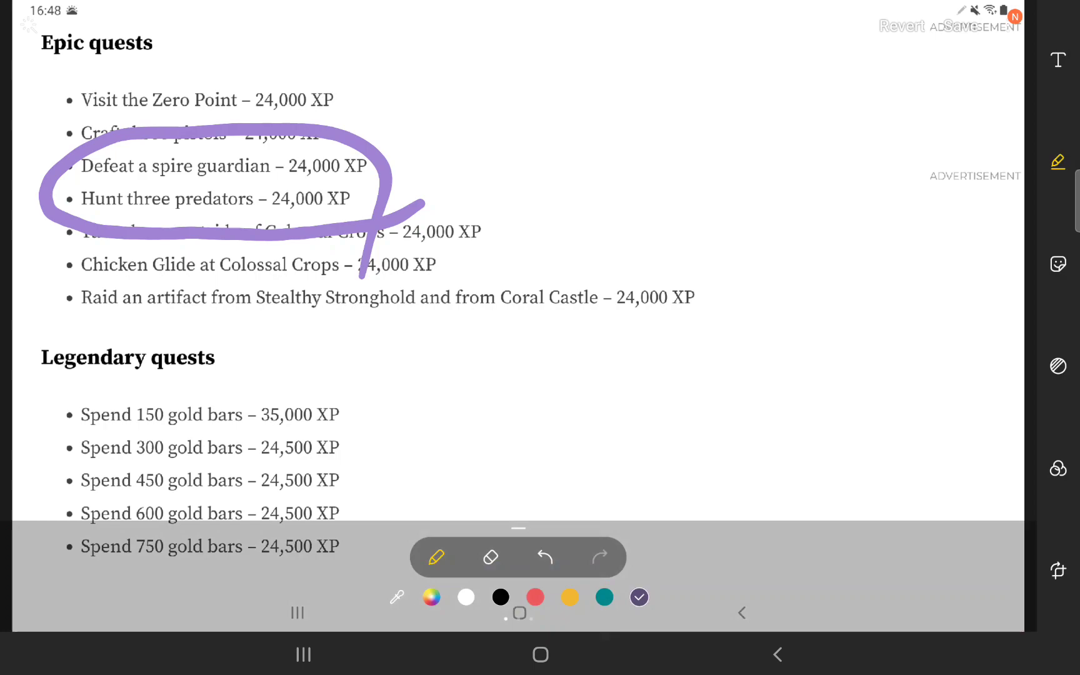
{"action": "left_click", "coordinate": [544, 557]}
{"action": "mouse_move", "coordinate": [532, 245]}
{"action": "left_mouse_down"}
{"action": "mouse_move", "coordinate": [60, 203]}
{"action": "mouse_move", "coordinate": [532, 207]}
{"action": "mouse_move", "coordinate": [511, 295]}
{"action": "left_mouse_up"}
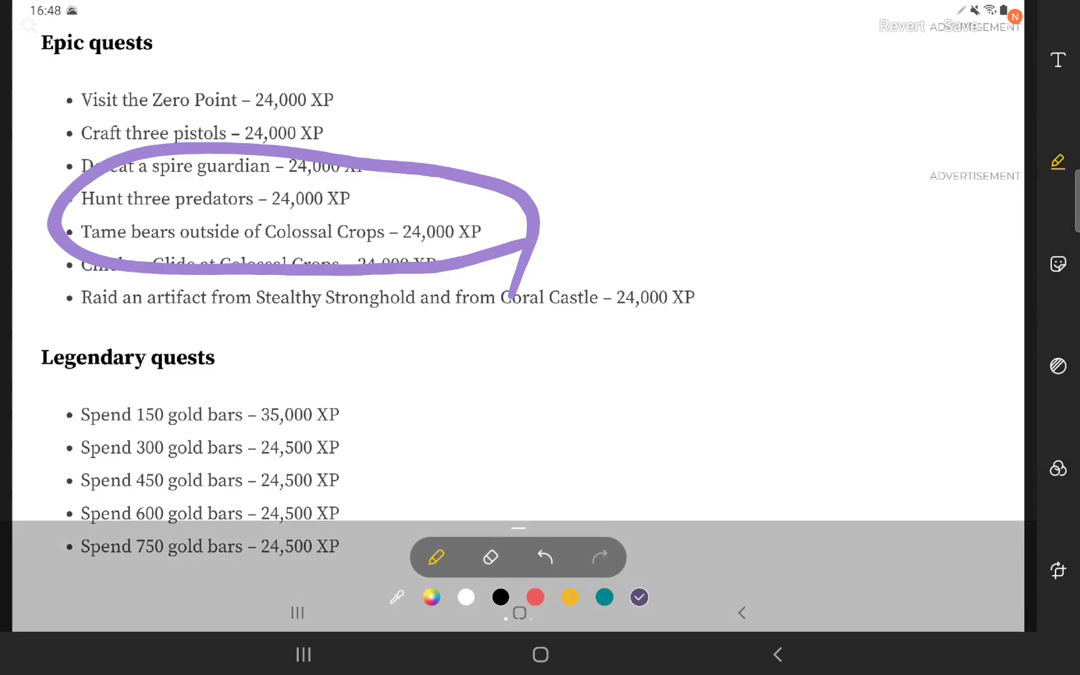
Step: Move the purple loop to surround the Chicken Glide and Raid an artifact quests
{"action": "left_click", "coordinate": [544, 557]}
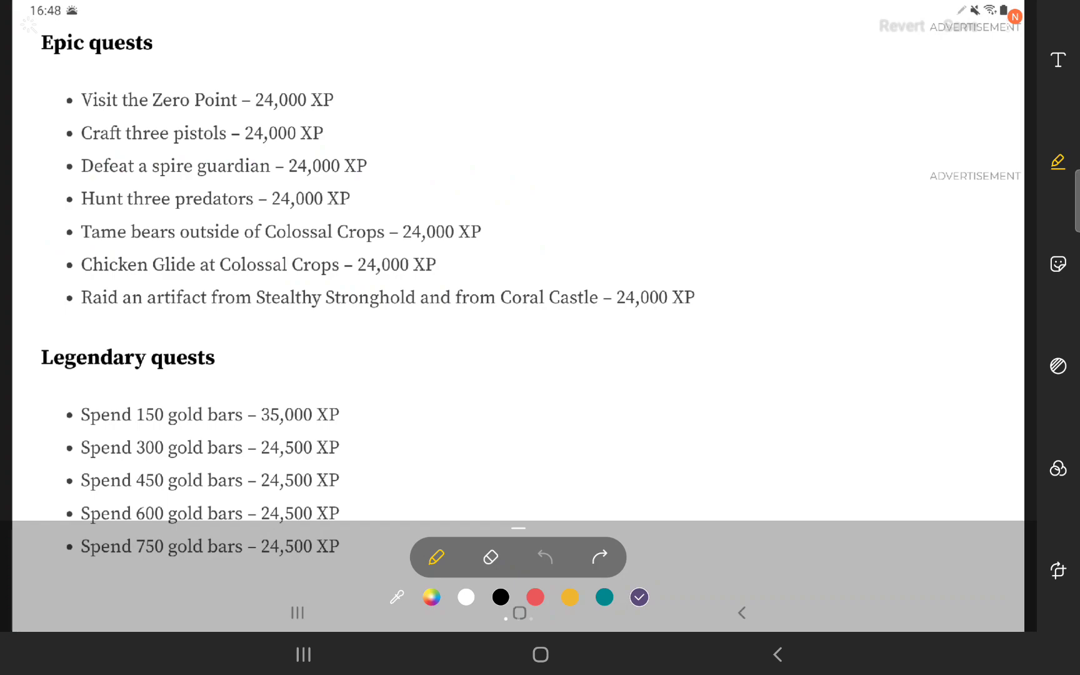
{"action": "mouse_move", "coordinate": [507, 266]}
{"action": "left_mouse_down"}
{"action": "mouse_move", "coordinate": [468, 275]}
{"action": "mouse_move", "coordinate": [456, 329]}
{"action": "left_mouse_up"}
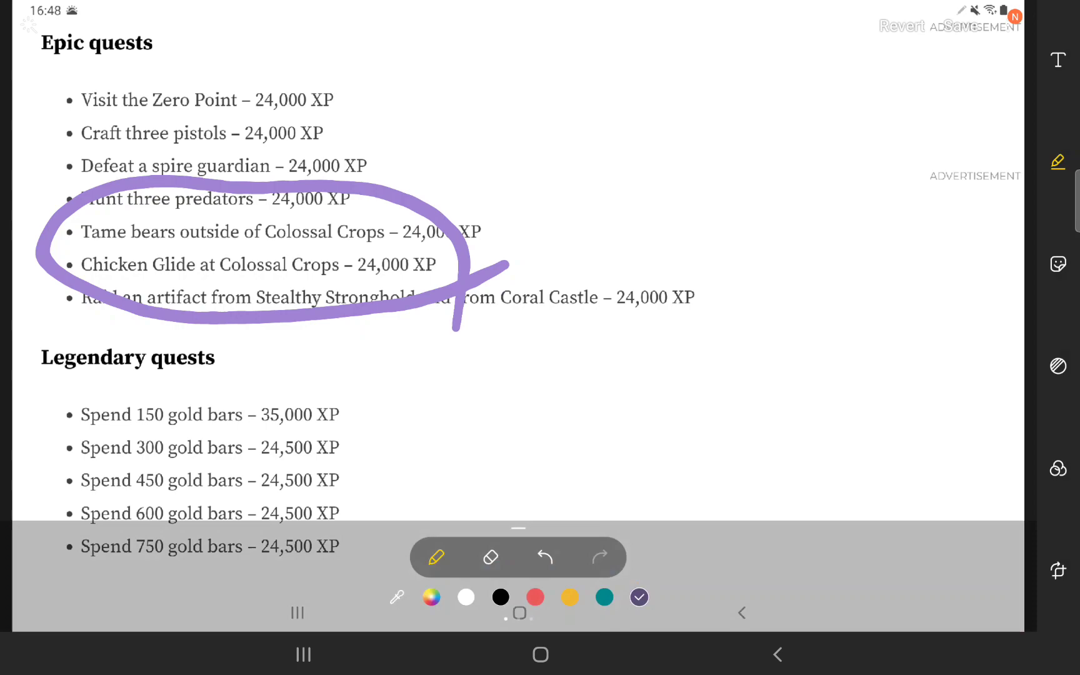
{"action": "left_click", "coordinate": [546, 557]}
{"action": "mouse_move", "coordinate": [647, 291]}
{"action": "left_mouse_down"}
{"action": "mouse_move", "coordinate": [340, 342]}
{"action": "mouse_move", "coordinate": [51, 279]}
{"action": "mouse_move", "coordinate": [316, 217]}
{"action": "mouse_move", "coordinate": [548, 235]}
{"action": "mouse_move", "coordinate": [640, 285]}
{"action": "mouse_move", "coordinate": [638, 339]}
{"action": "left_mouse_up"}
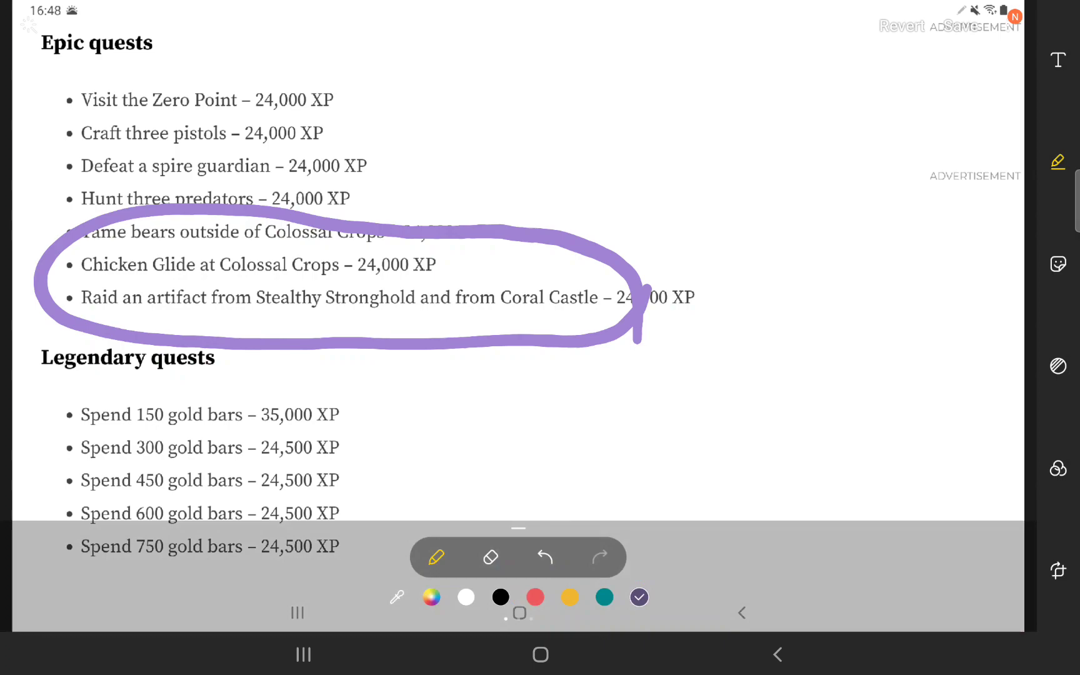
Step: Add a small Coral Castle circle, then undo it and the epic-quest loop
{"action": "left_click_drag", "start_coordinate": [625, 329], "coordinate": [591, 372]}
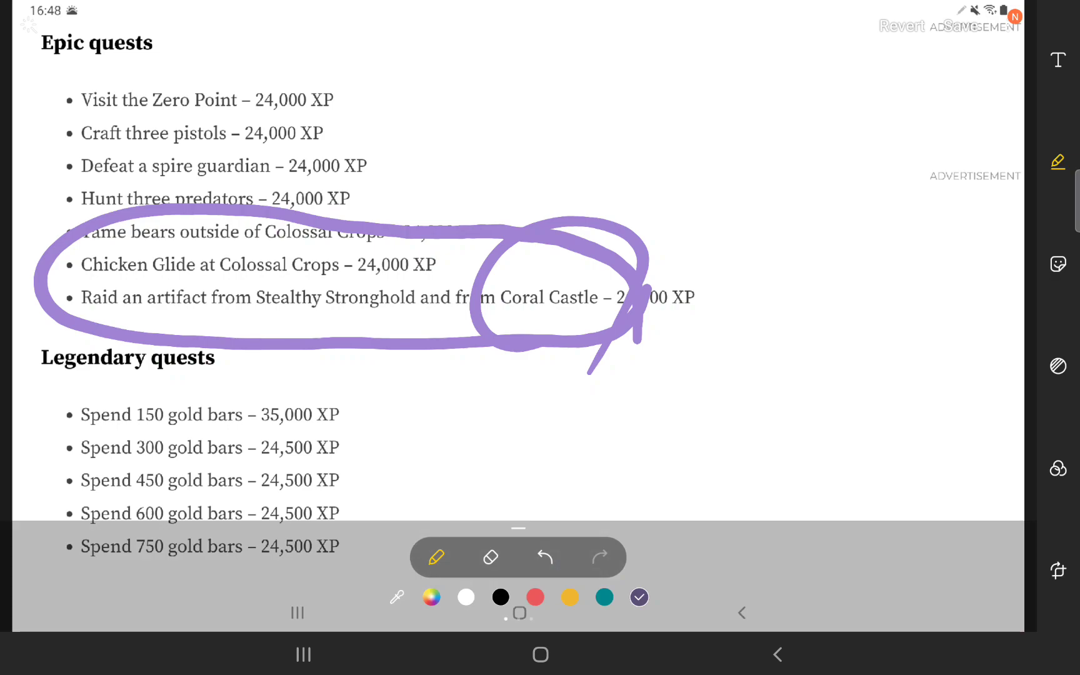
{"action": "left_click", "coordinate": [545, 558]}
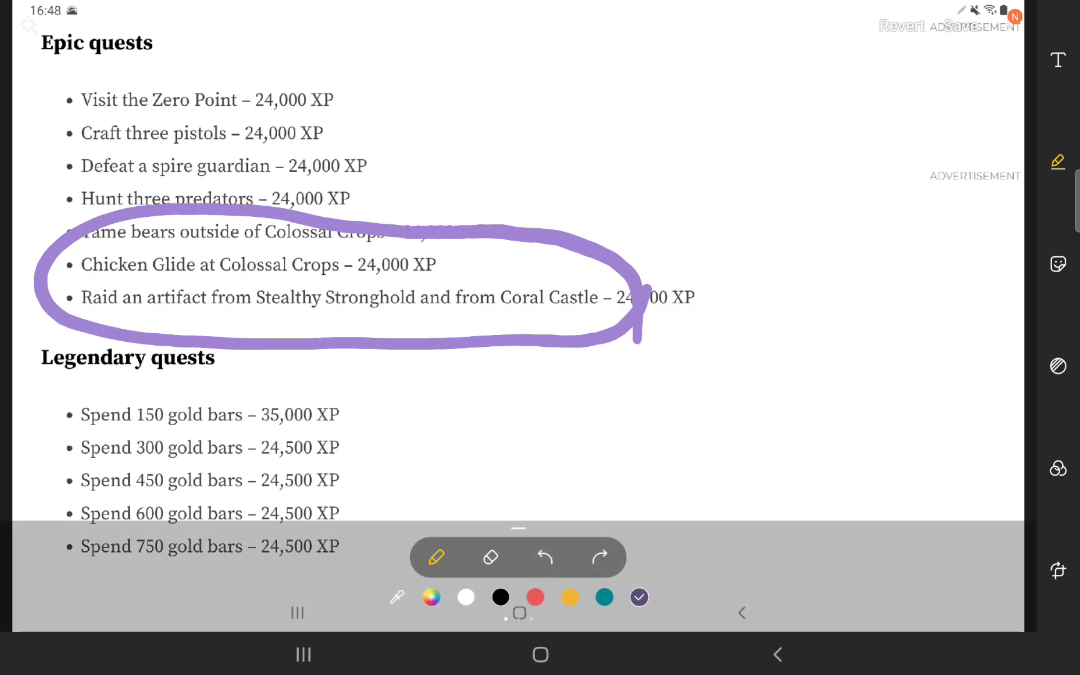
{"action": "left_click", "coordinate": [545, 558]}
Step: Switch the pen to yellow, then circle the Spend 150 gold bars quest and undo it
{"action": "left_click", "coordinate": [569, 598]}
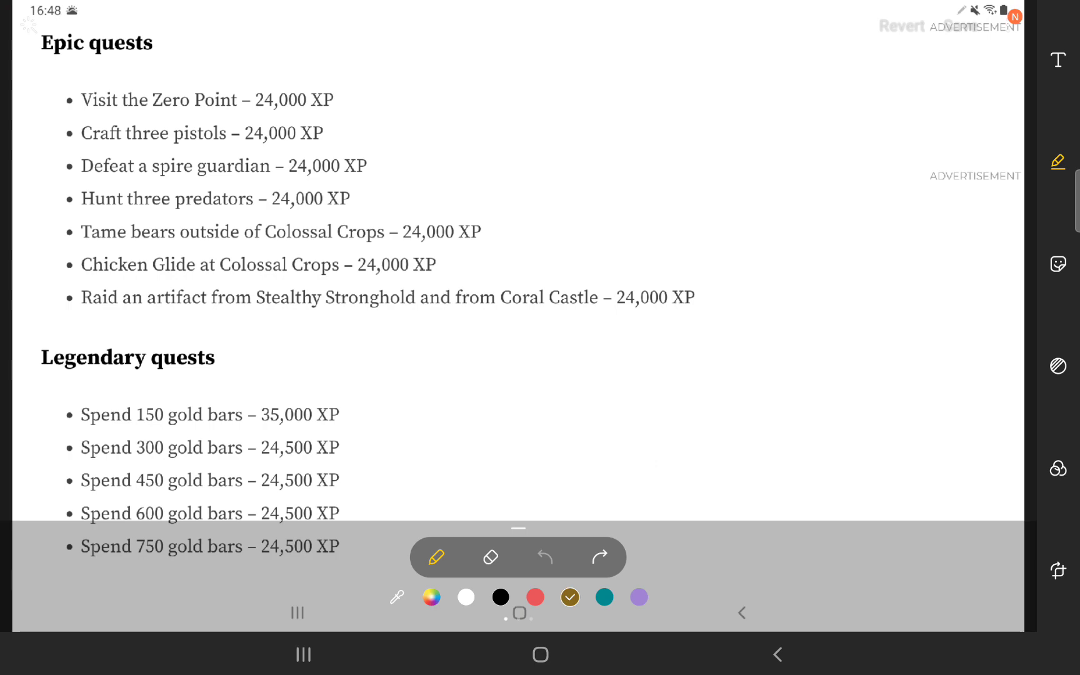
{"action": "mouse_move", "coordinate": [380, 384]}
{"action": "left_mouse_down"}
{"action": "mouse_move", "coordinate": [384, 413]}
{"action": "mouse_move", "coordinate": [127, 456]}
{"action": "mouse_move", "coordinate": [85, 346]}
{"action": "mouse_move", "coordinate": [384, 371]}
{"action": "left_mouse_up"}
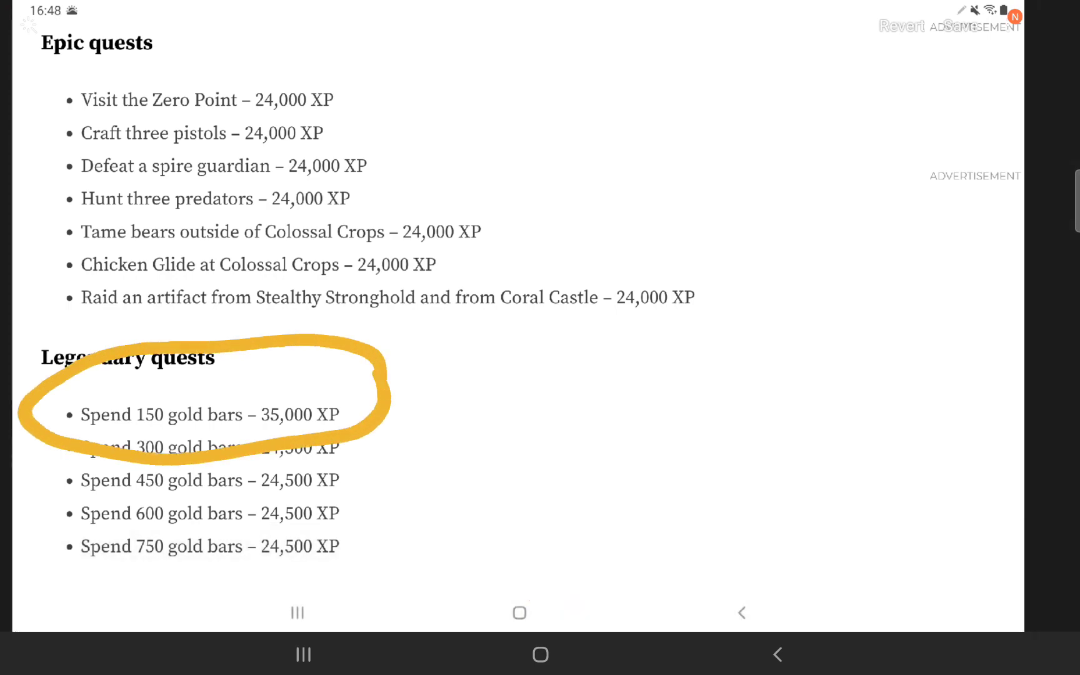
{"action": "left_click", "coordinate": [545, 557]}
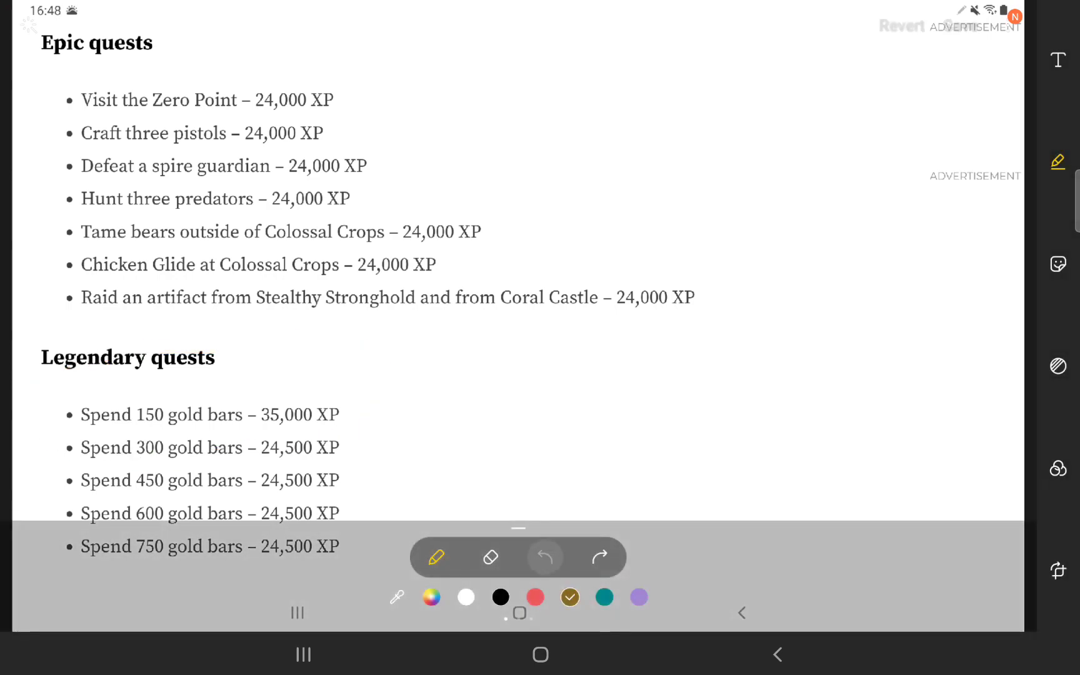
Step: Scribble yellow loops down the remaining legendary quests, then undo them all
{"action": "mouse_move", "coordinate": [161, 469]}
{"action": "left_mouse_down"}
{"action": "mouse_move", "coordinate": [135, 532]}
{"action": "mouse_move", "coordinate": [156, 581]}
{"action": "mouse_move", "coordinate": [172, 541]}
{"action": "left_mouse_up"}
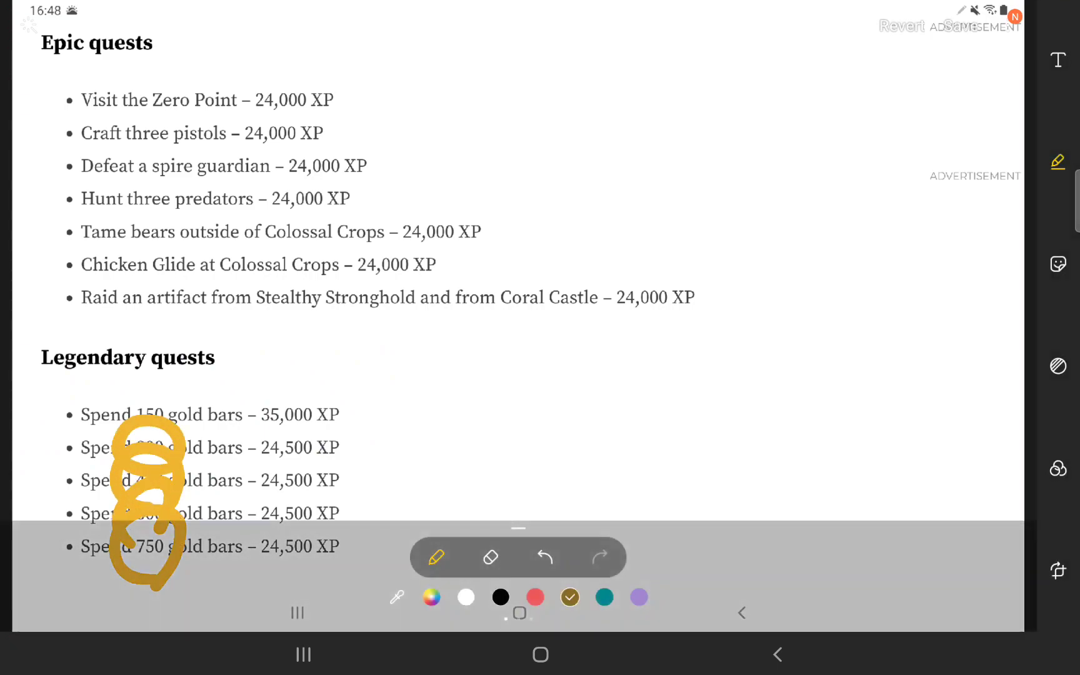
{"action": "left_click", "coordinate": [546, 558]}
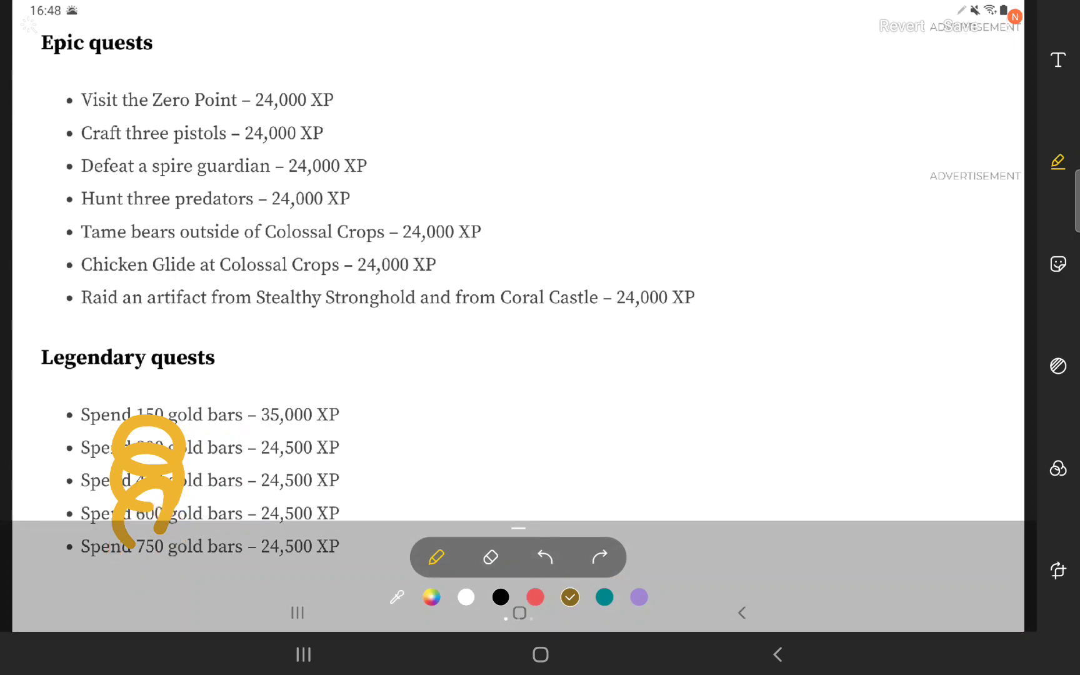
{"action": "left_click", "coordinate": [545, 557]}
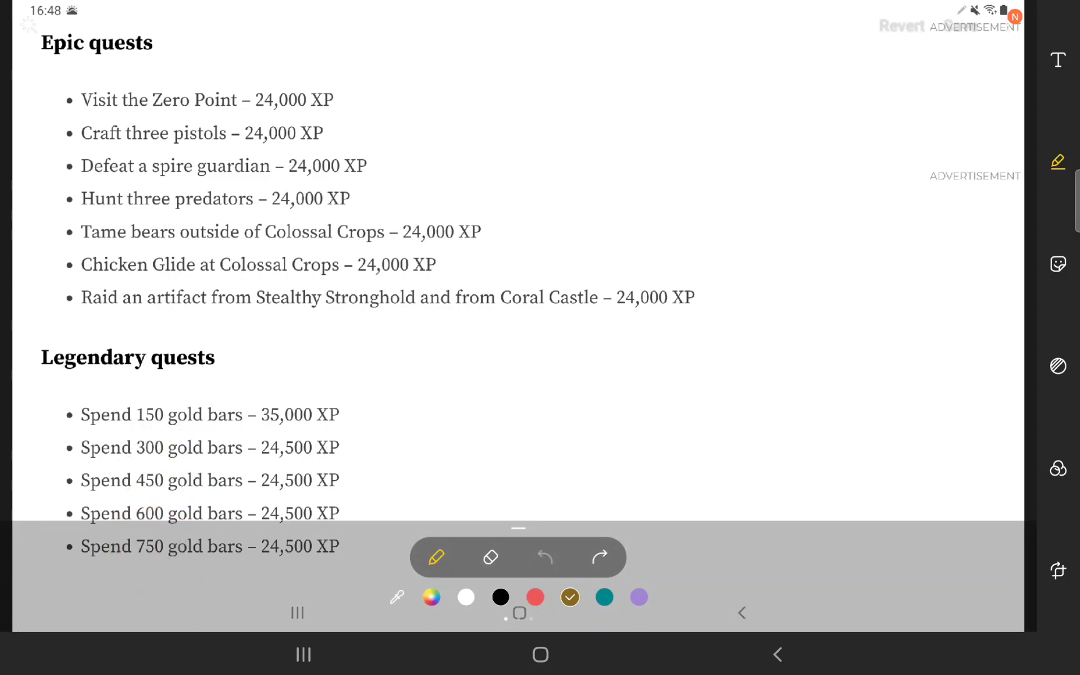